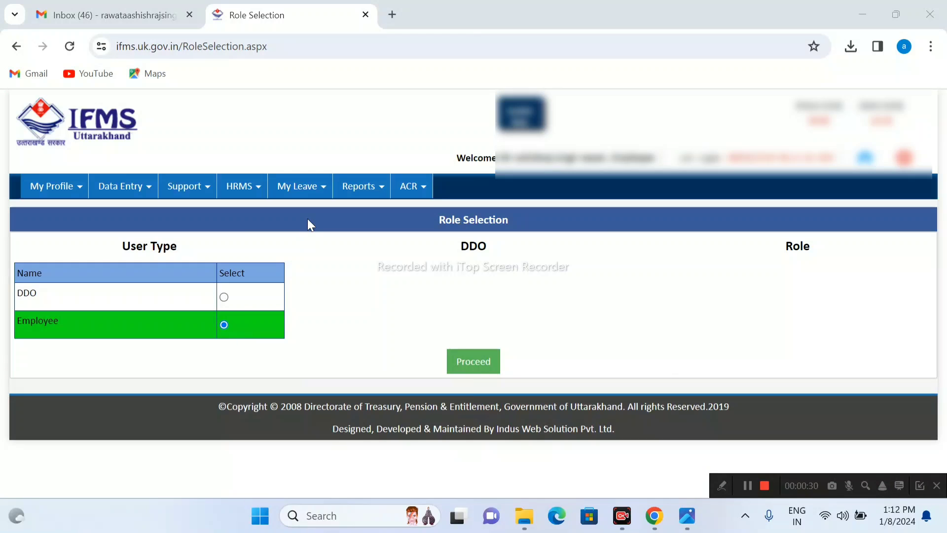
Open a new leave application form from the employee's leave details
click(320, 195)
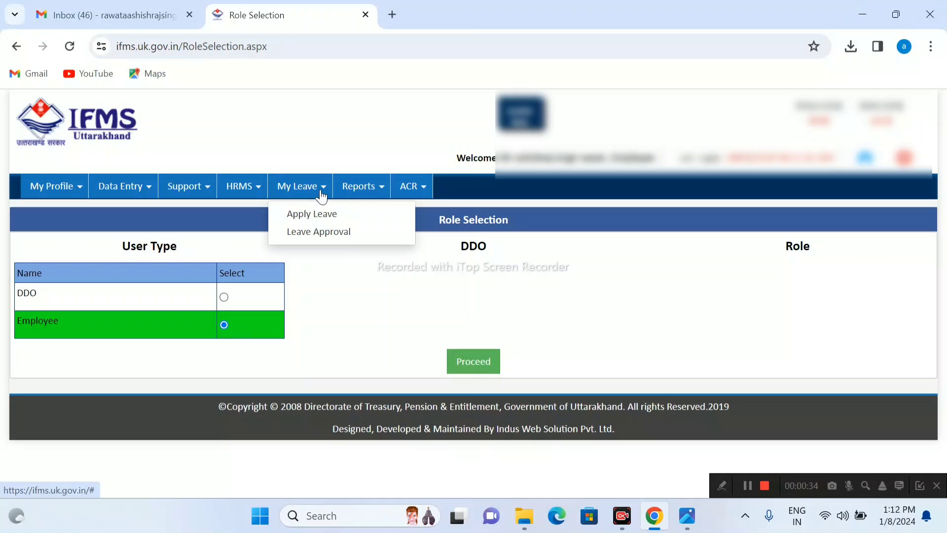
click(318, 221)
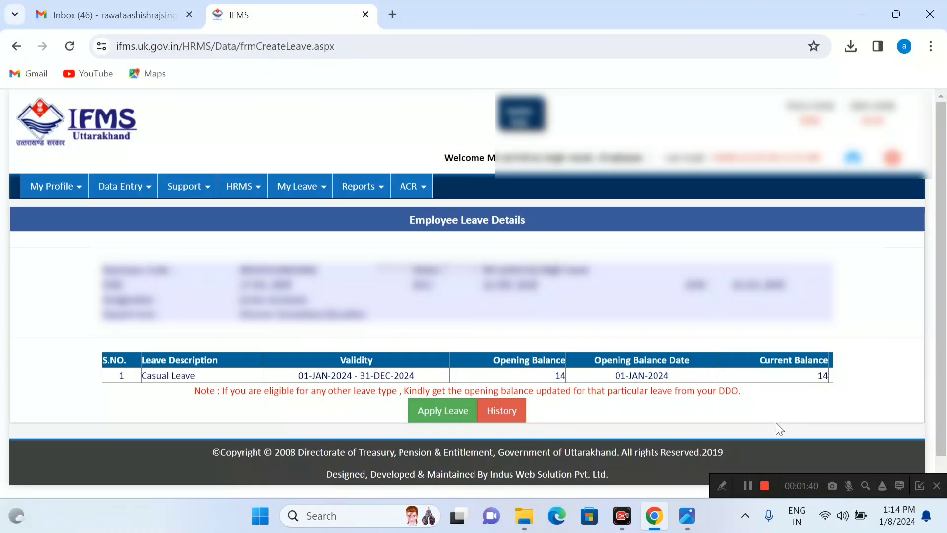
click(444, 417)
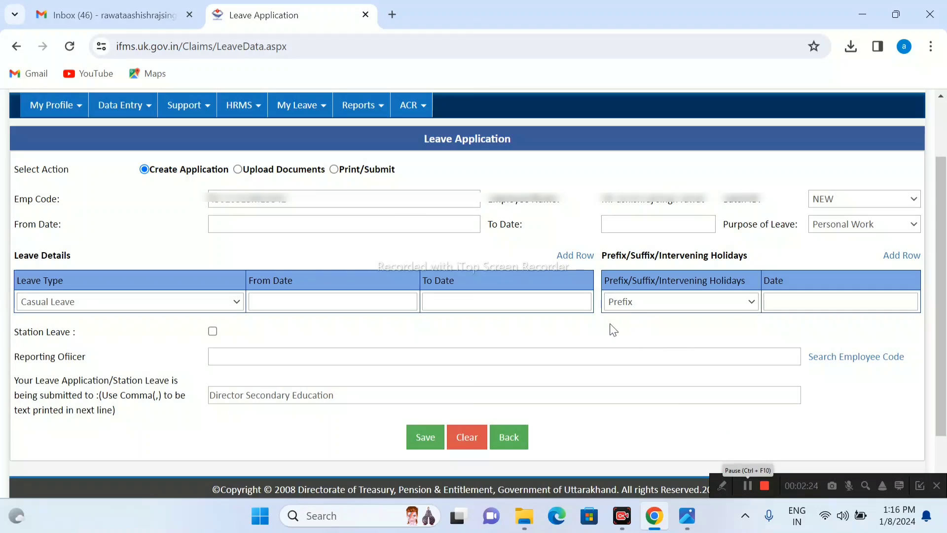
Set both the From Date and To Date of the leave application to 15-JAN-2024
click(369, 224)
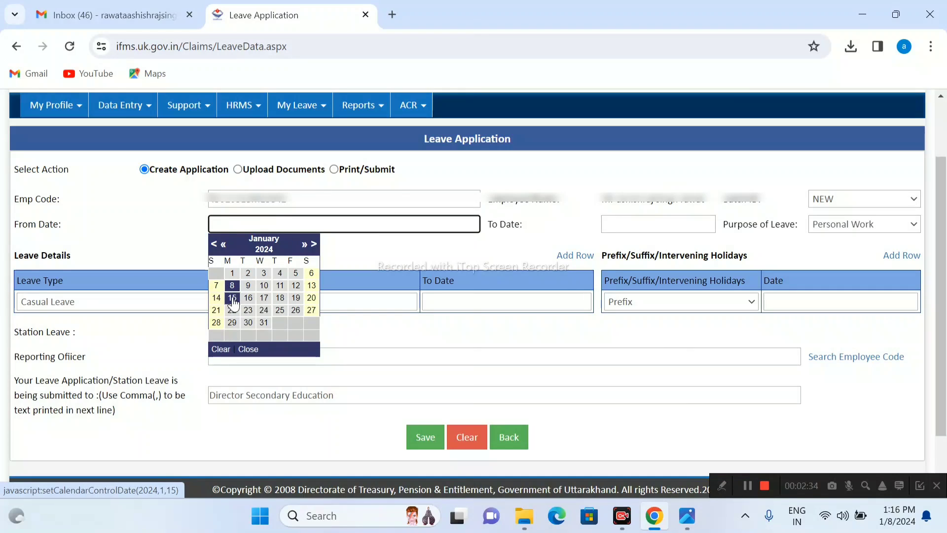
click(234, 299)
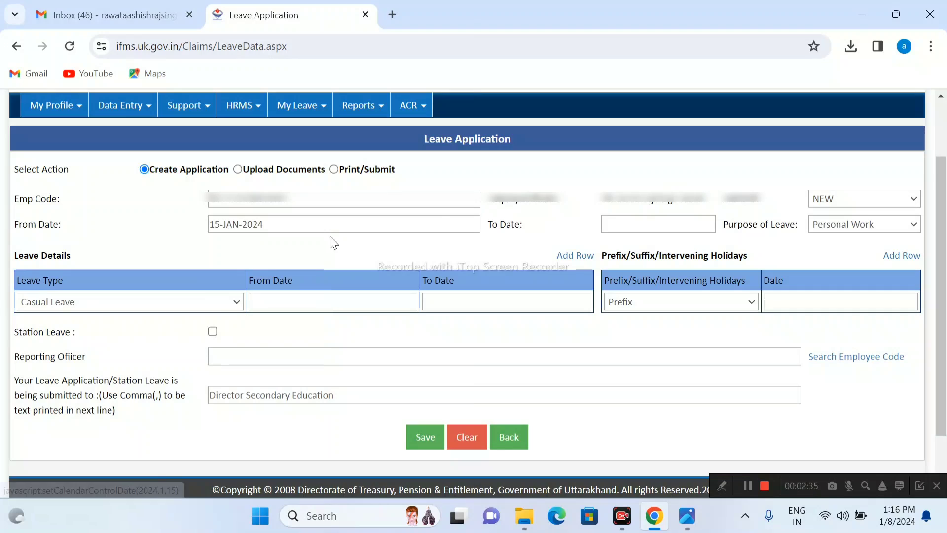
click(645, 223)
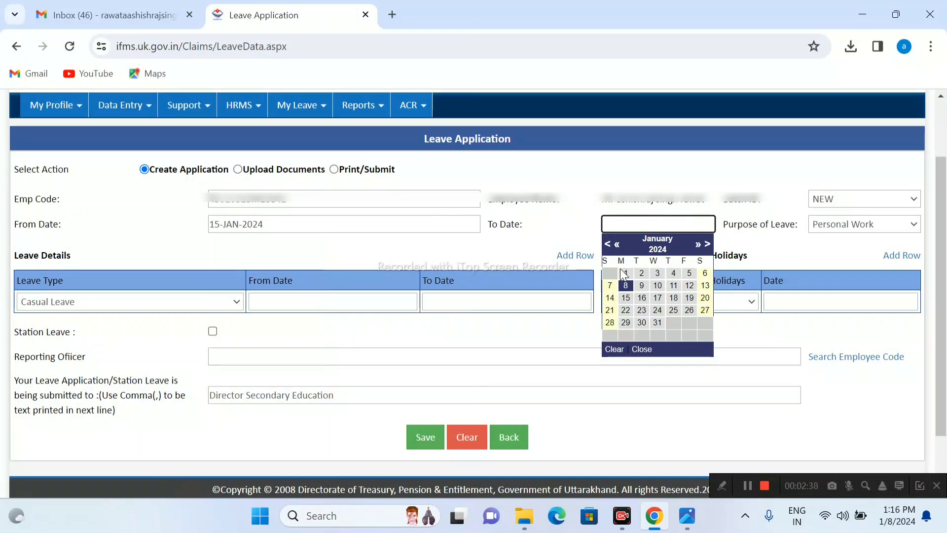
click(625, 298)
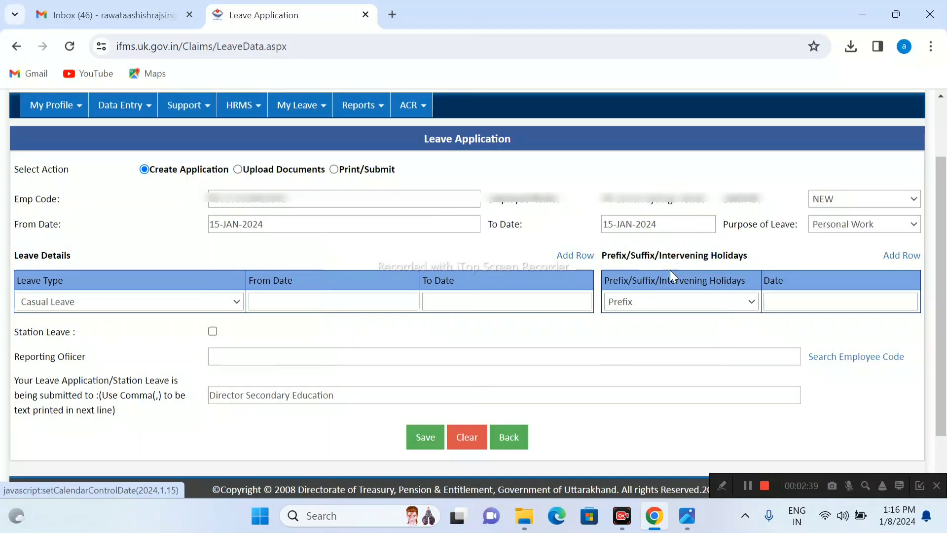
Set the purpose of leave to Other Reason and enter "medical" as the other reason
click(874, 226)
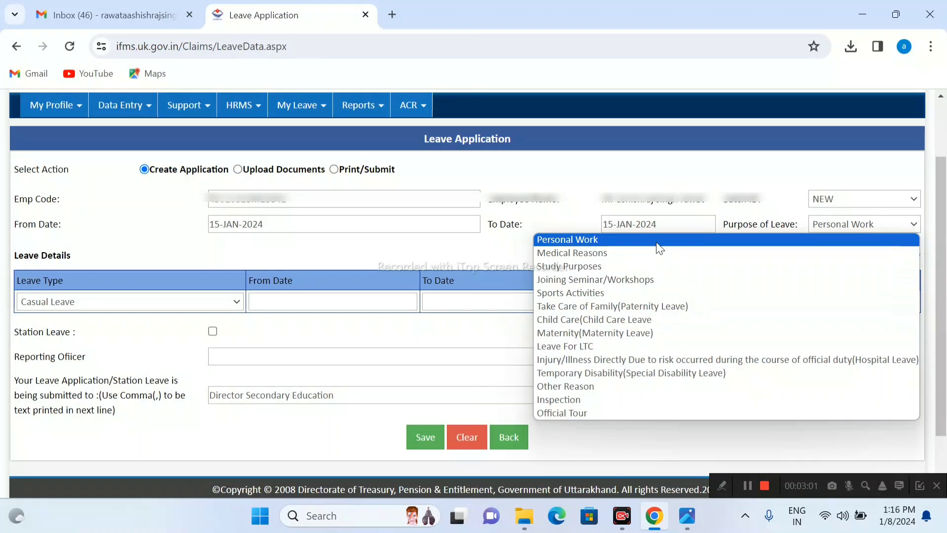
click(612, 392)
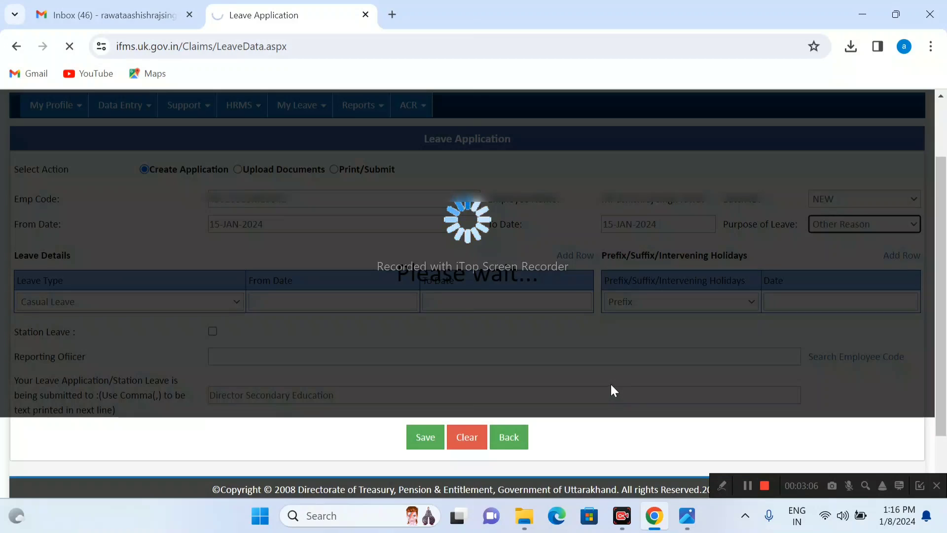
text(medical)
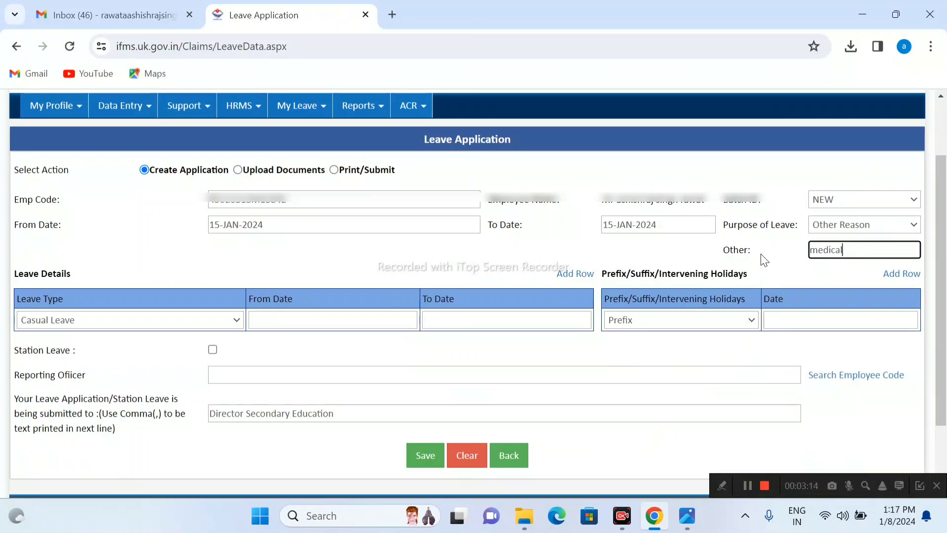
In the Casual Leave row of Leave Details, set both the From Date and To Date to 15-JAN-2024
click(279, 321)
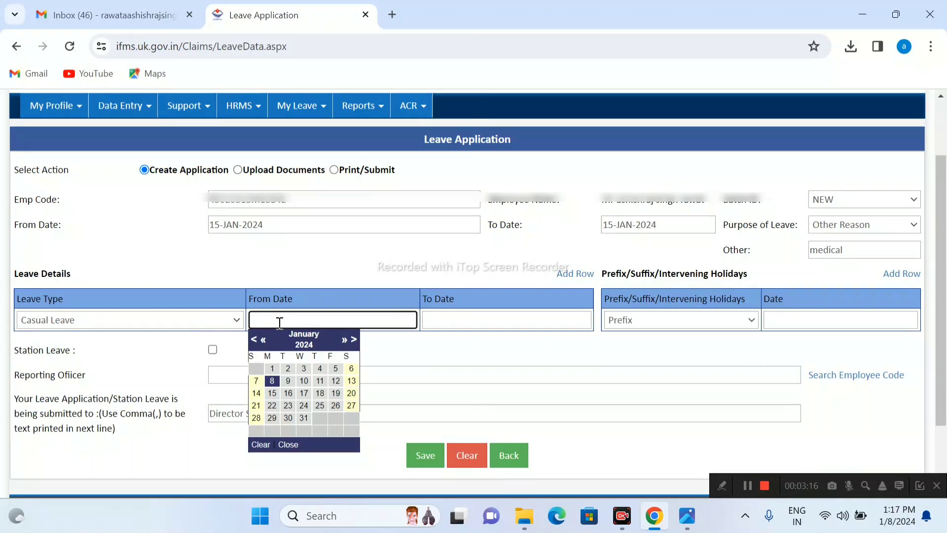
click(272, 393)
click(449, 320)
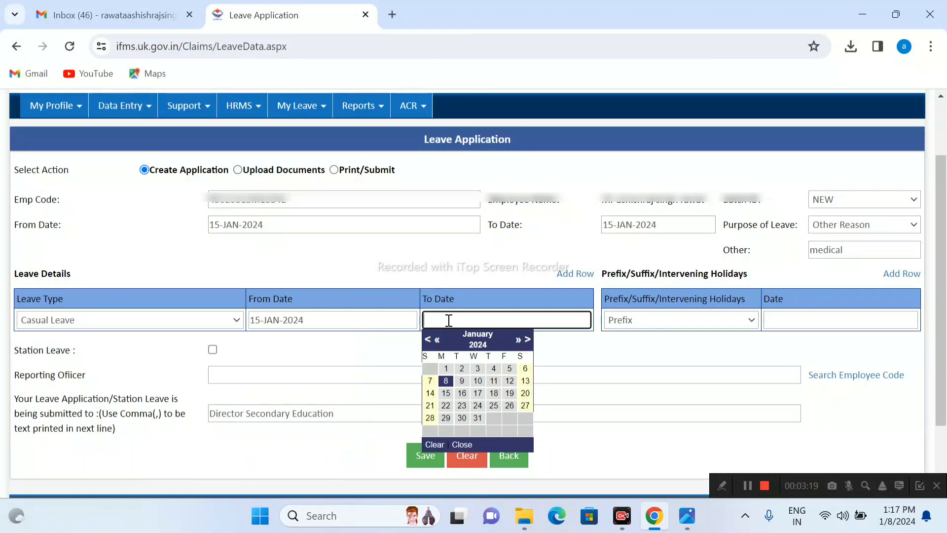
click(445, 392)
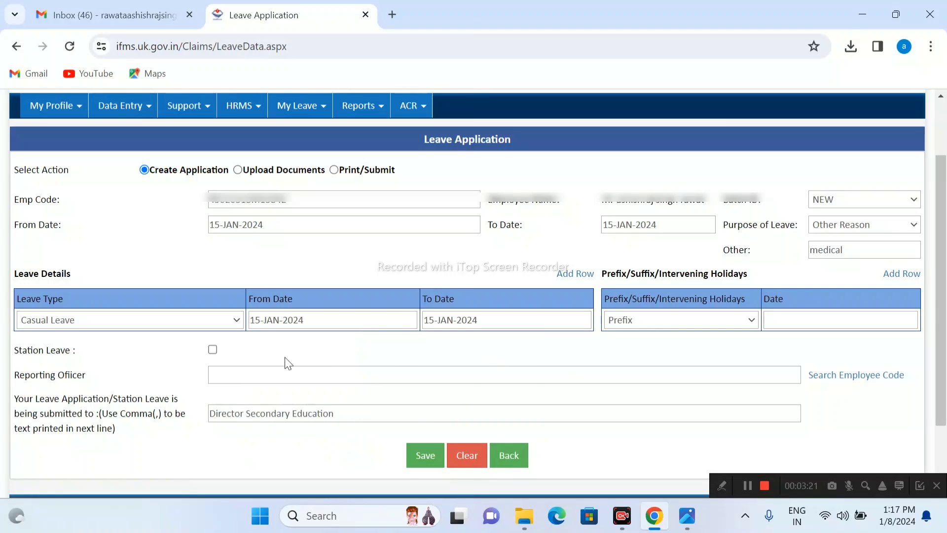
Enable station leave and open the employee code search for the reporting officer
click(212, 351)
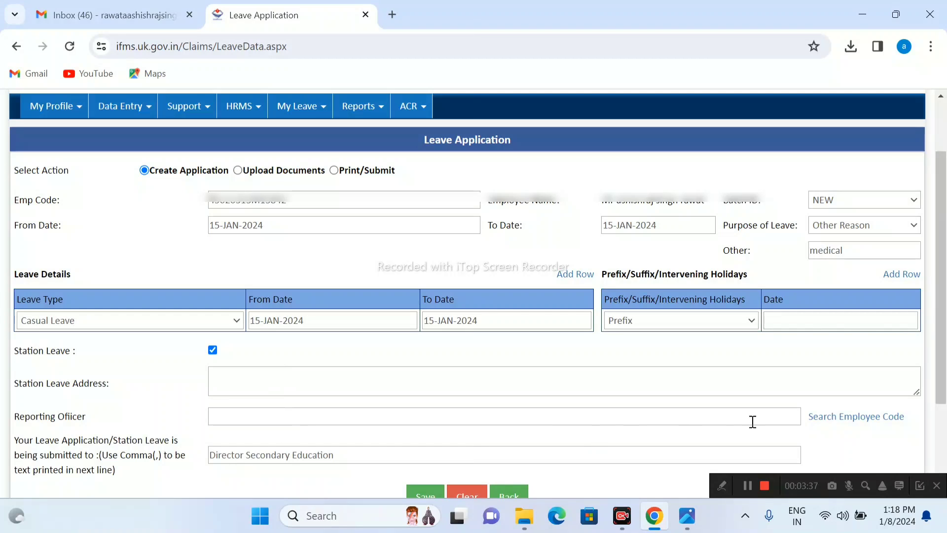
click(862, 419)
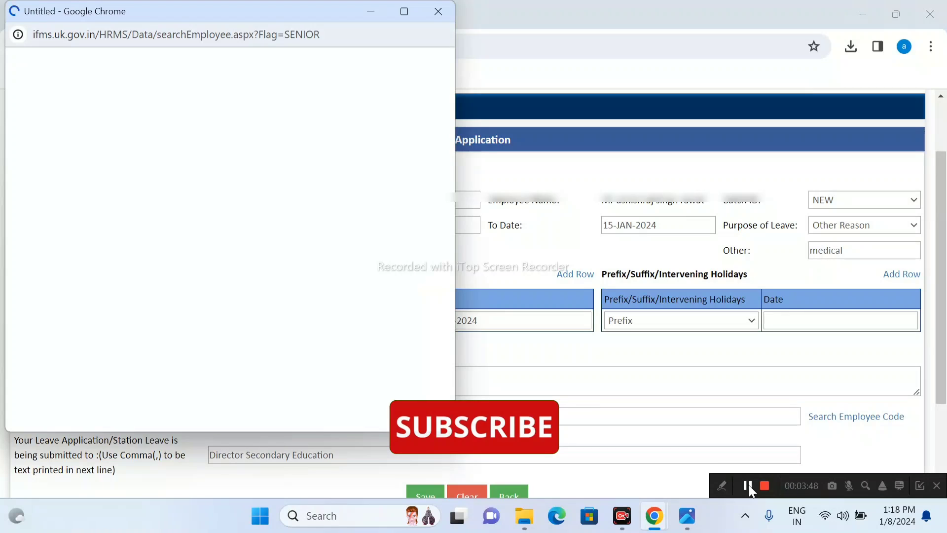
click(749, 484)
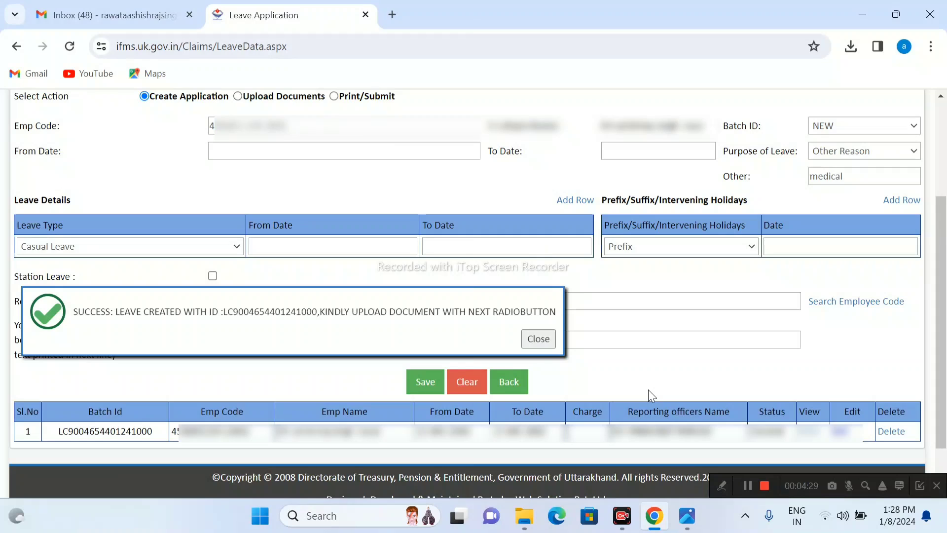
click(657, 250)
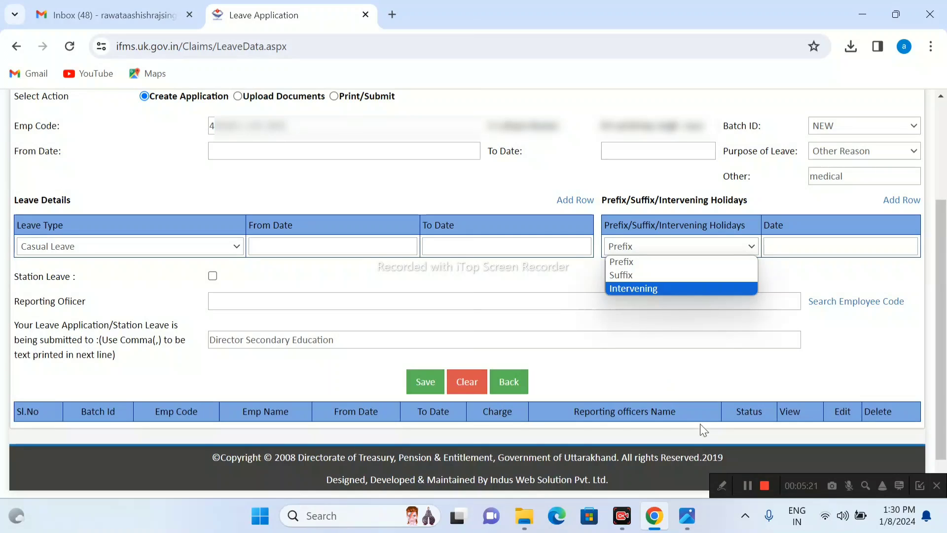
click(746, 487)
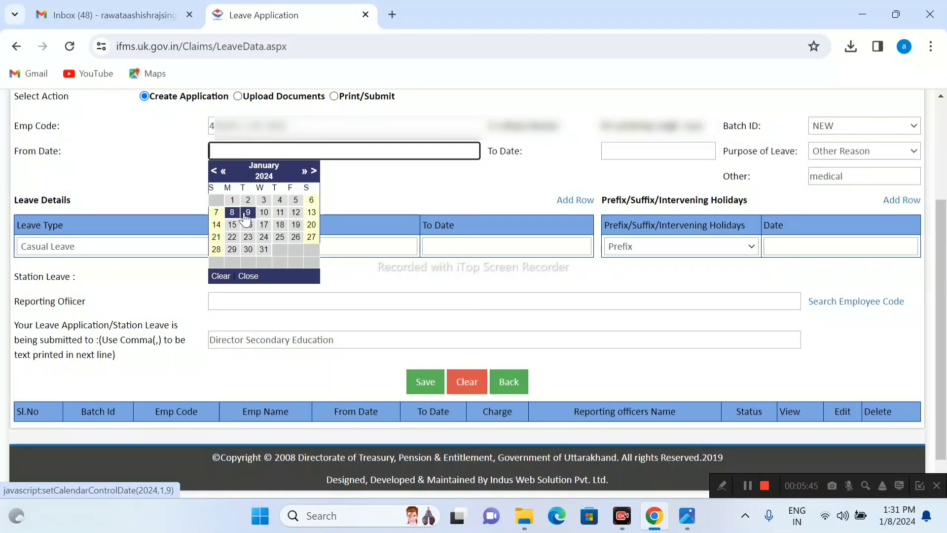
click(217, 213)
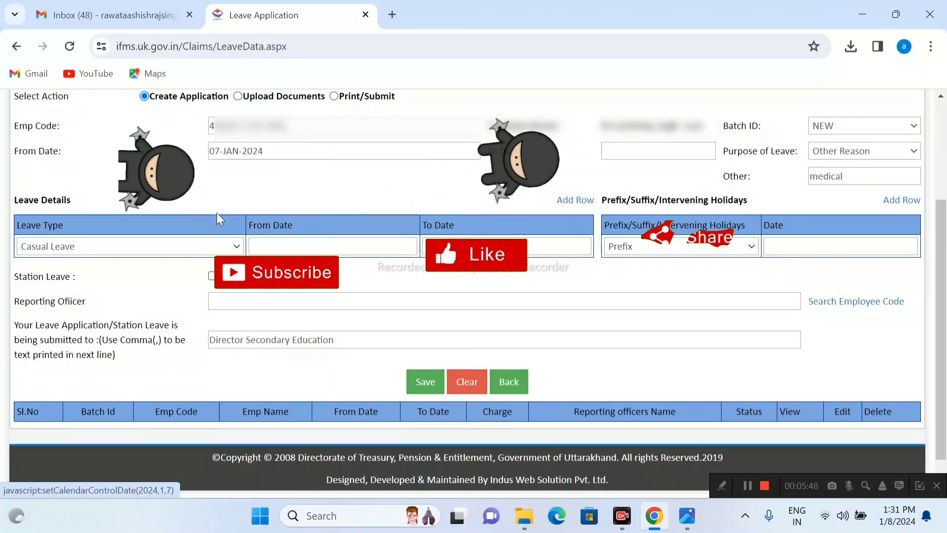
click(247, 151)
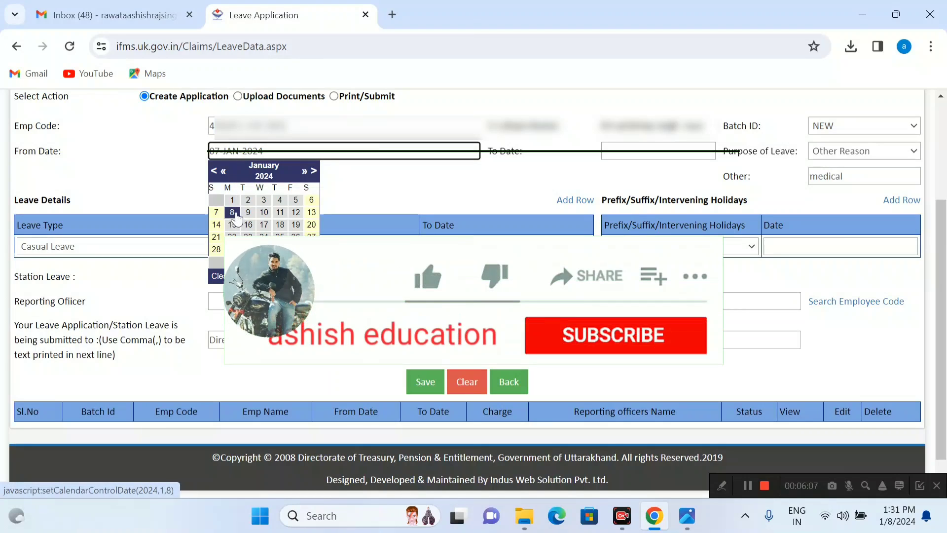
click(280, 212)
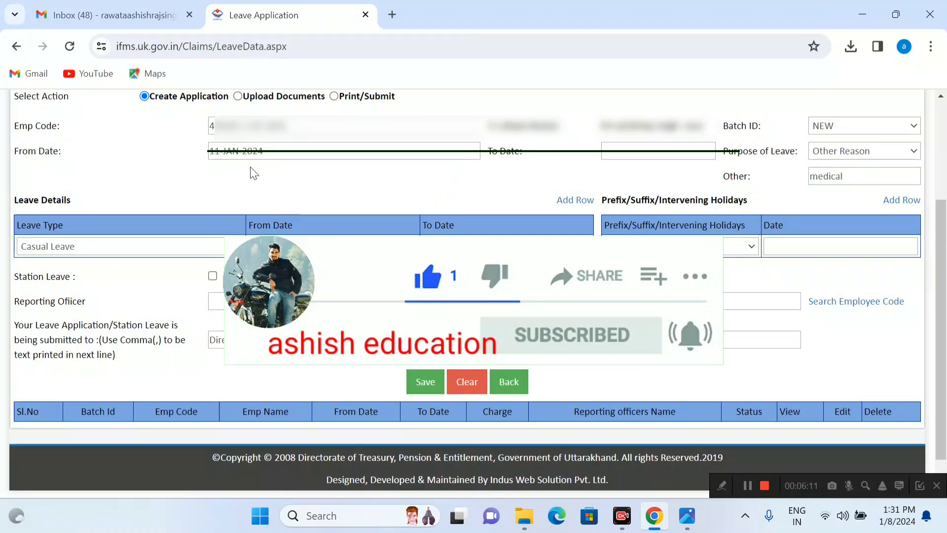
Set the leave application's From Date to 07-JAN-2024 and its To Date to 11-JAN-2024
click(222, 151)
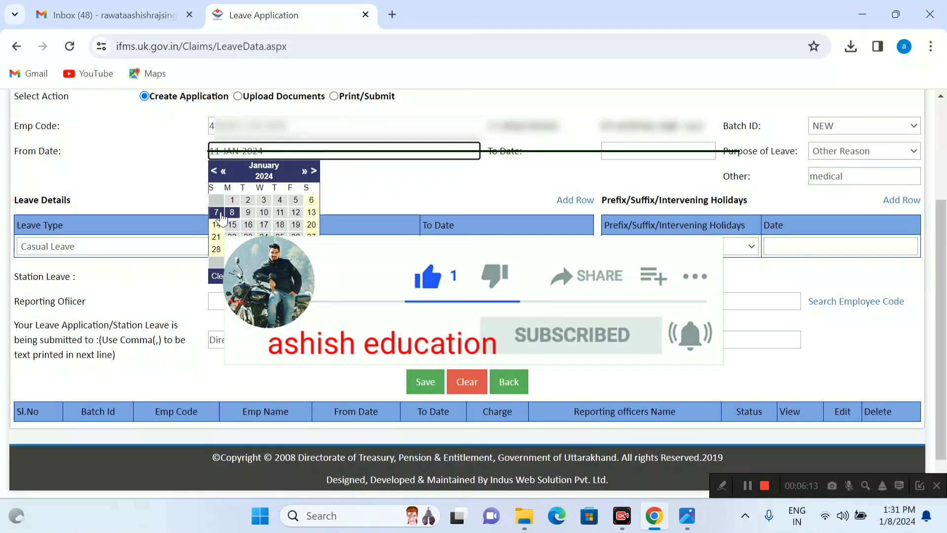
click(222, 216)
click(625, 152)
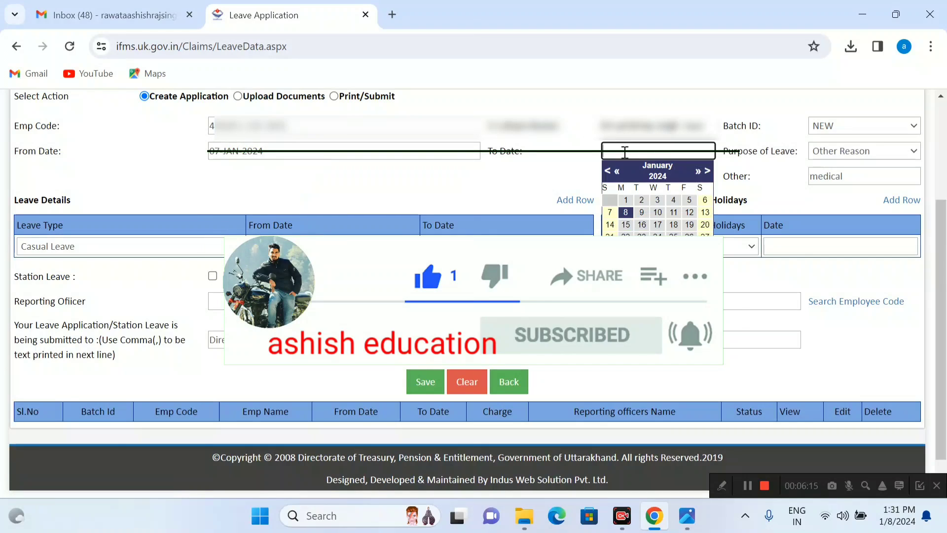
click(674, 212)
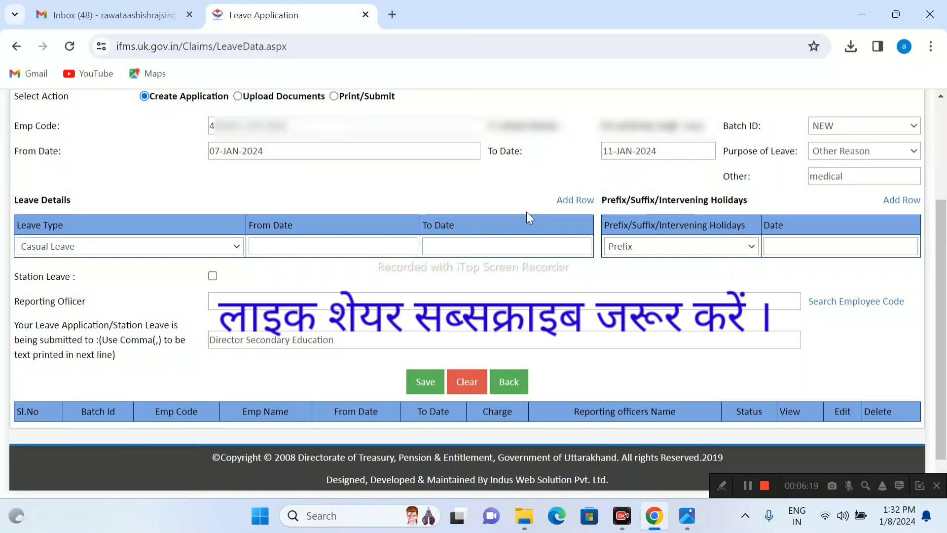
In the Casual Leave row of Leave Details, set the dates from 08-JAN-2024 to 09-JAN-2024
click(271, 247)
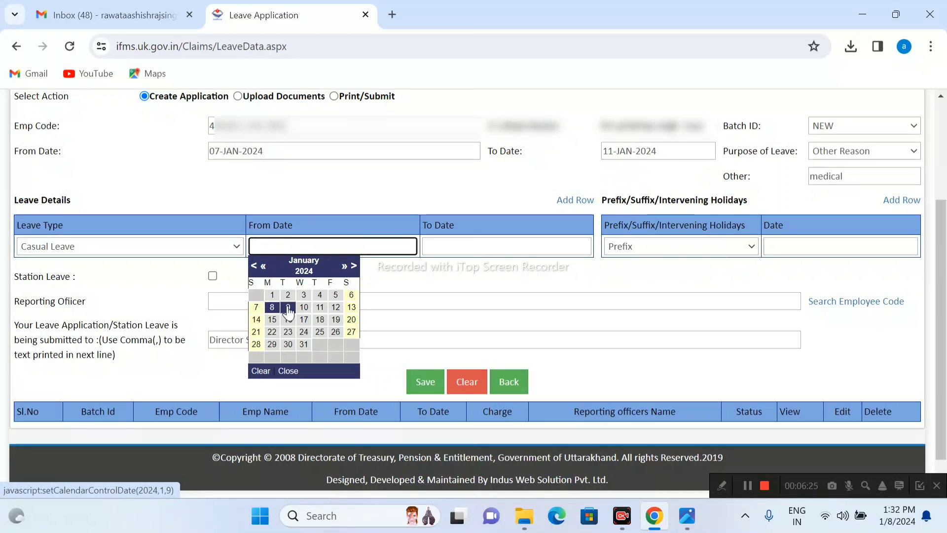
click(273, 310)
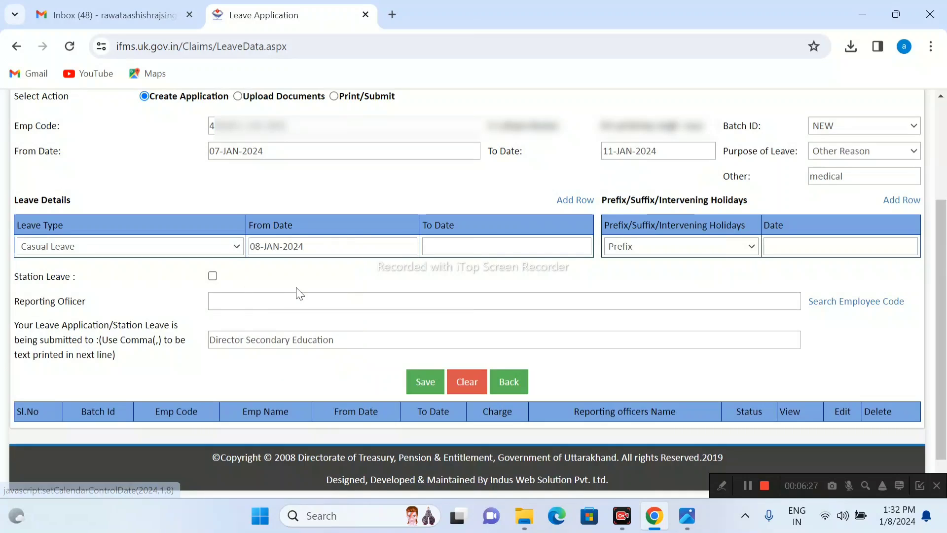
click(456, 249)
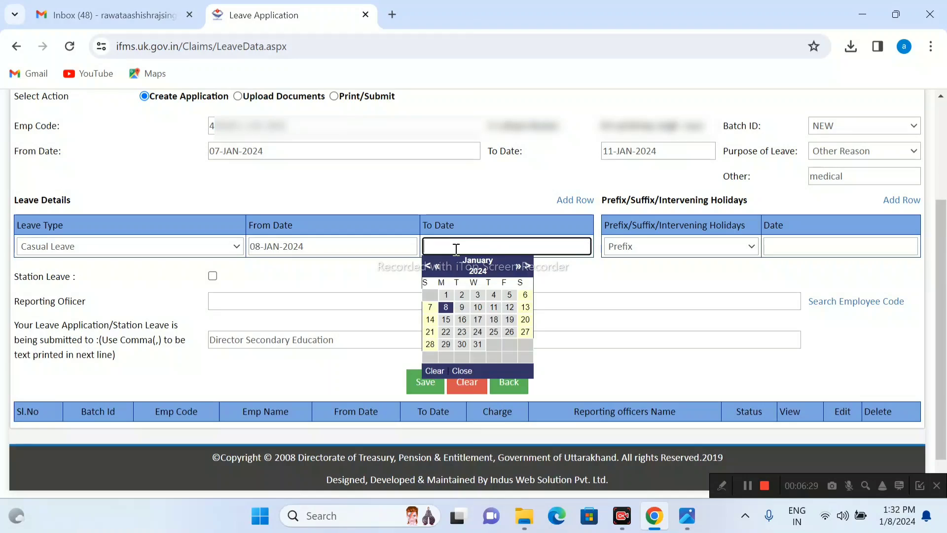
click(462, 307)
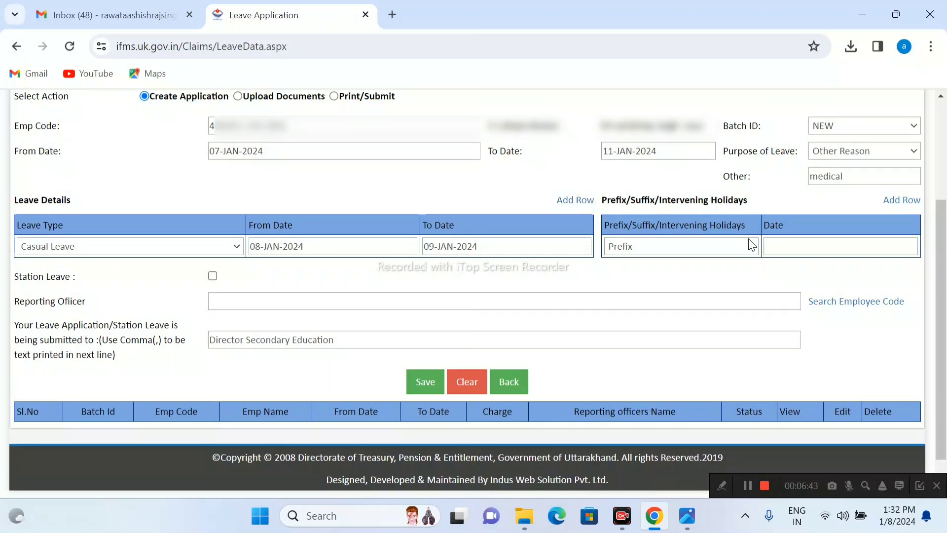
Enter 07-JAN-2024 as the prefix holiday and add a second holiday row with Suffix dated 10-JAN-2024
click(777, 246)
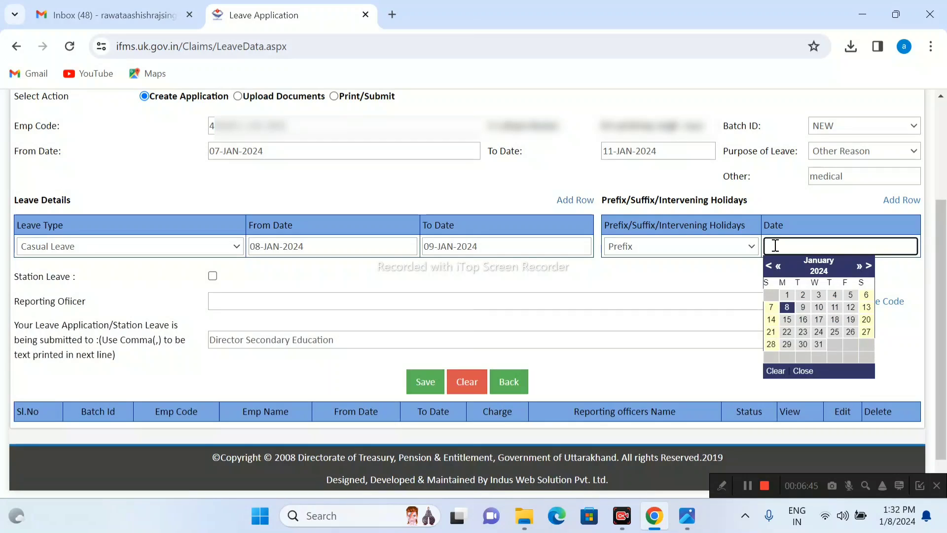
click(772, 312)
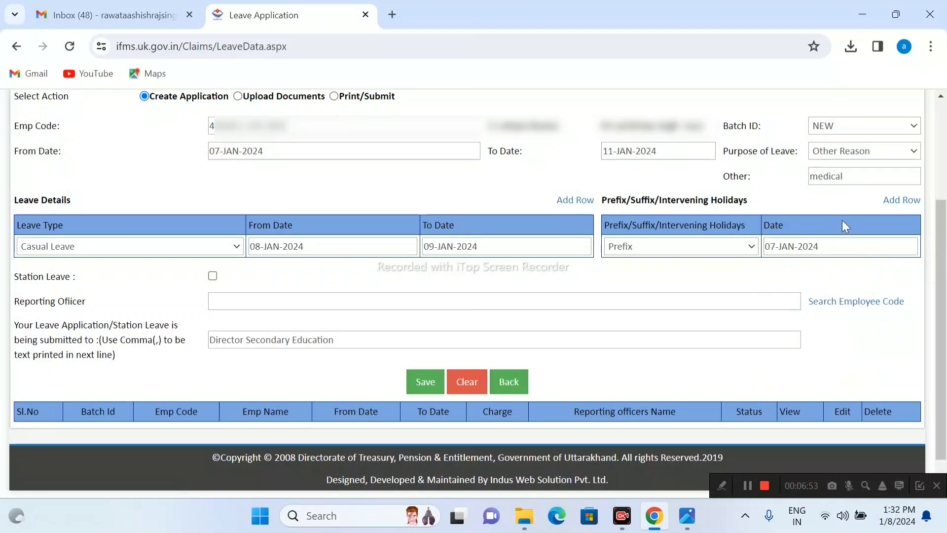
click(891, 202)
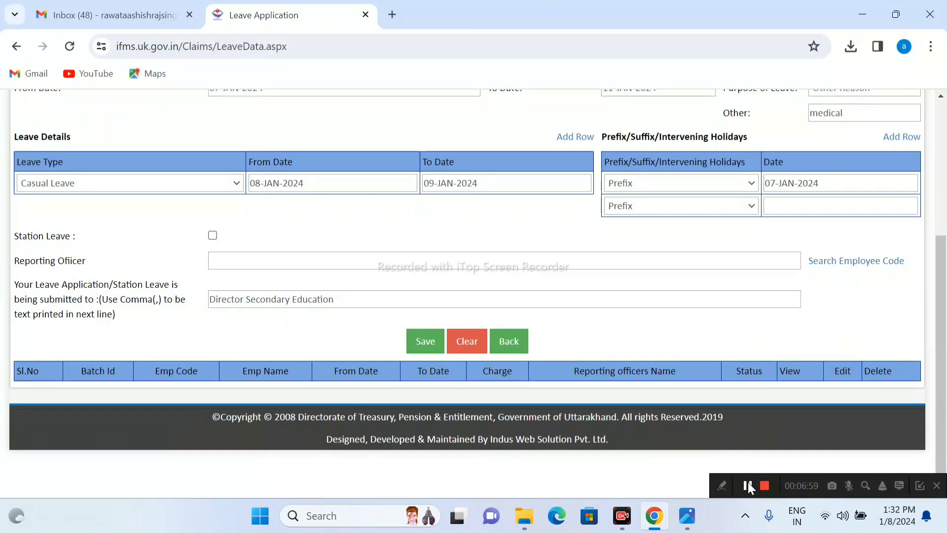
click(752, 206)
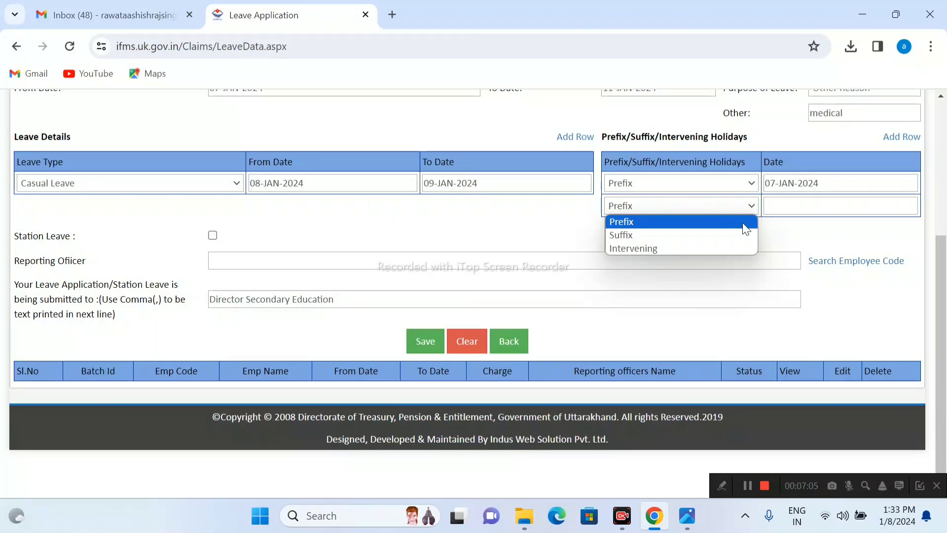
click(739, 236)
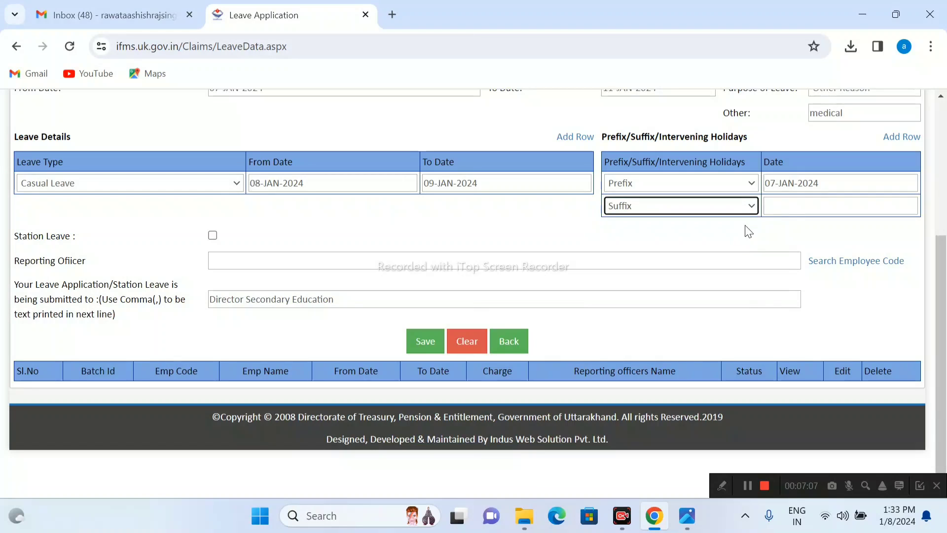
click(784, 204)
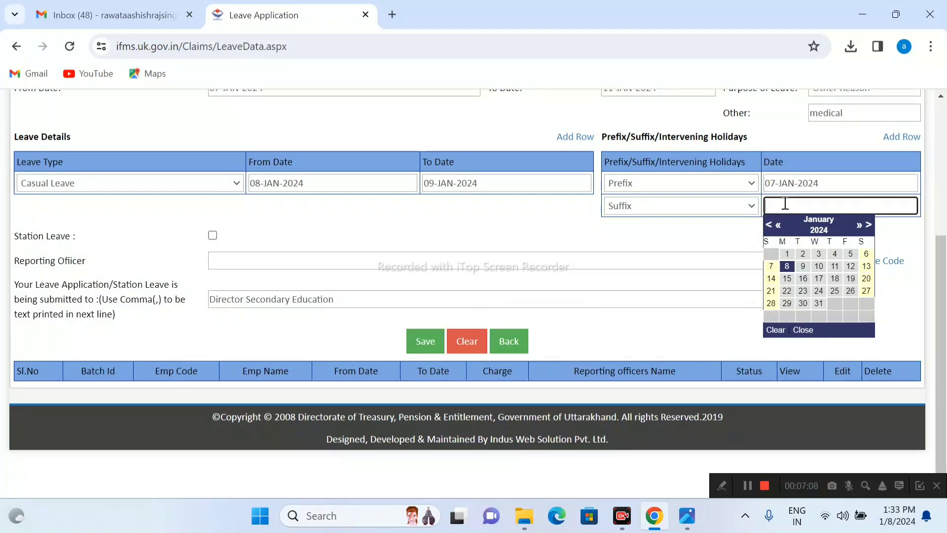
click(820, 268)
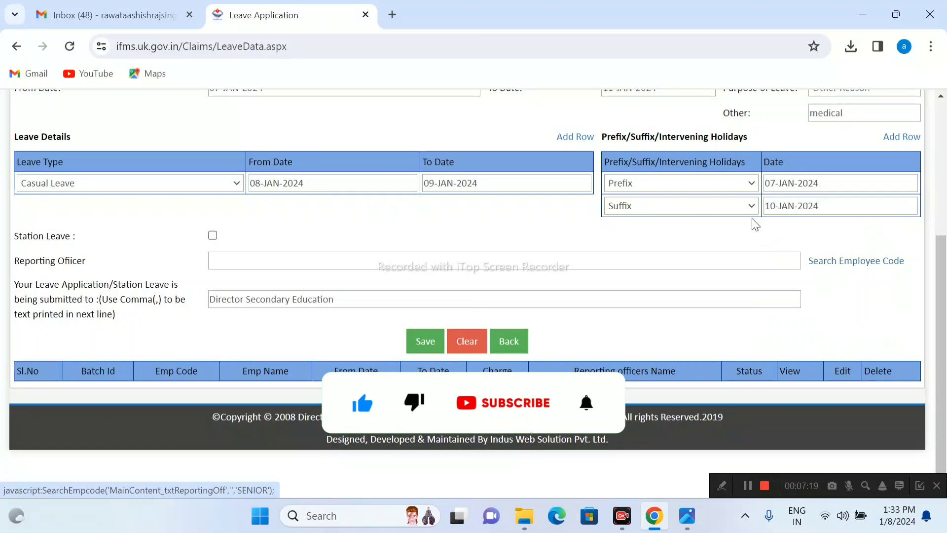
Add a third row to the holidays table, set its type to Intervening, and open its date calendar
click(753, 206)
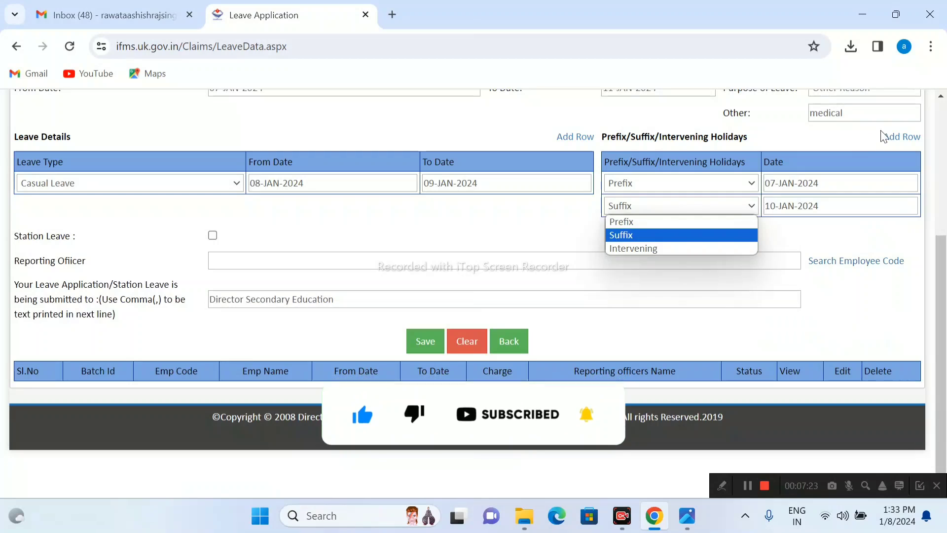
click(891, 138)
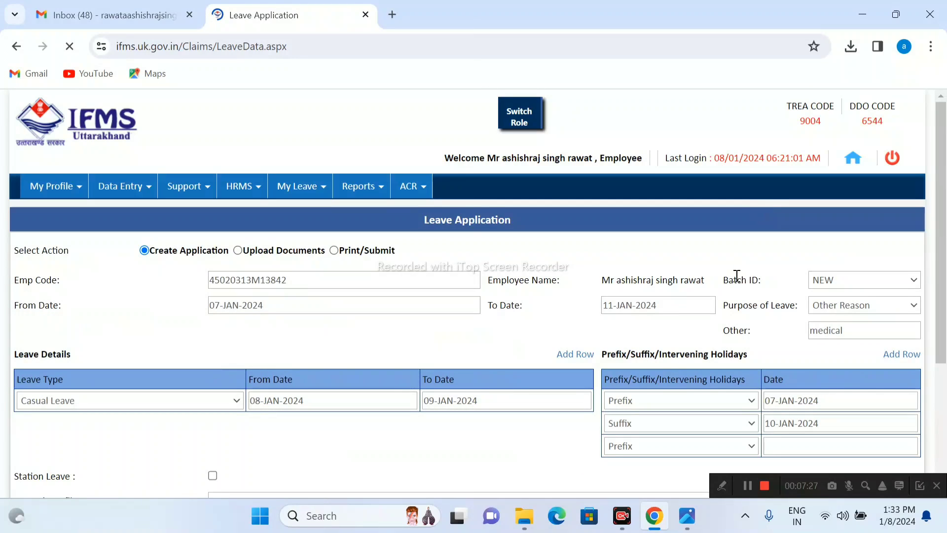
scroll(738, 276, down, 5)
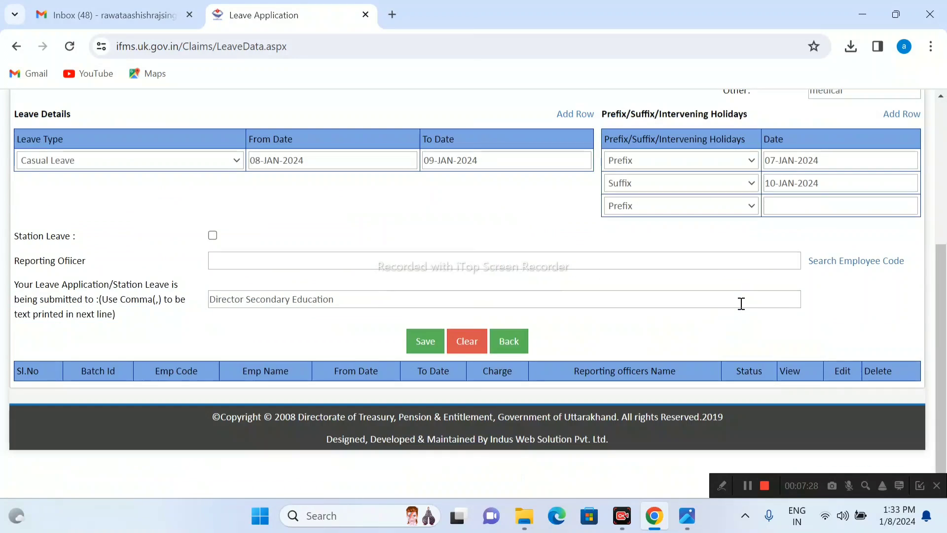
click(752, 207)
click(739, 247)
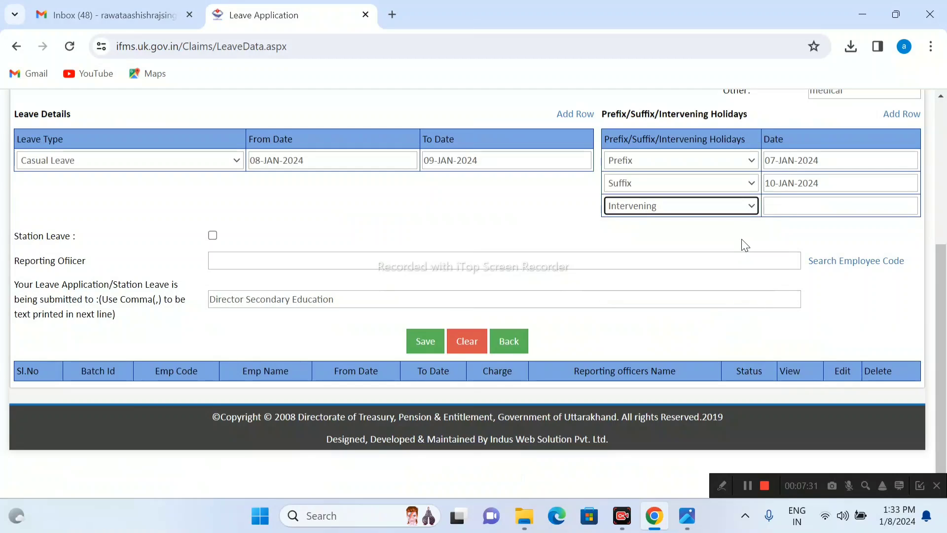
click(787, 207)
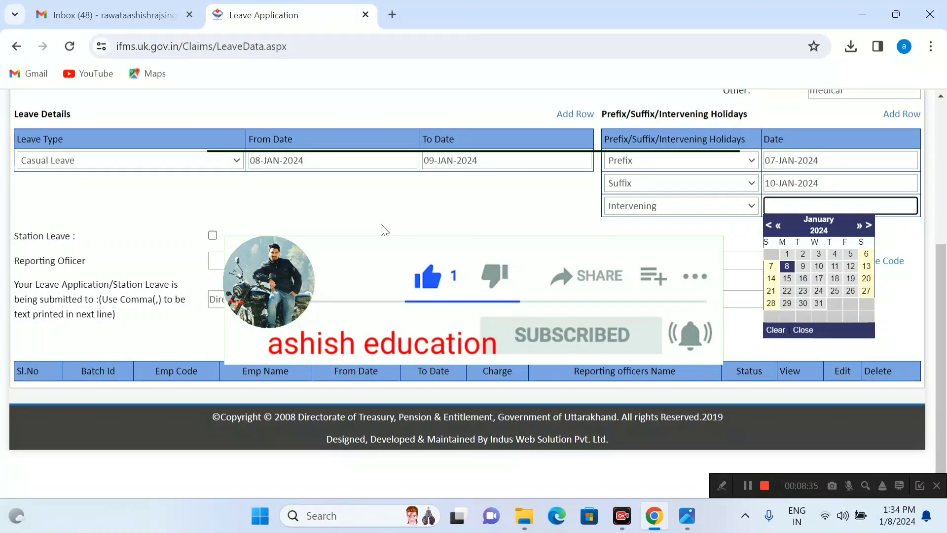
click(410, 215)
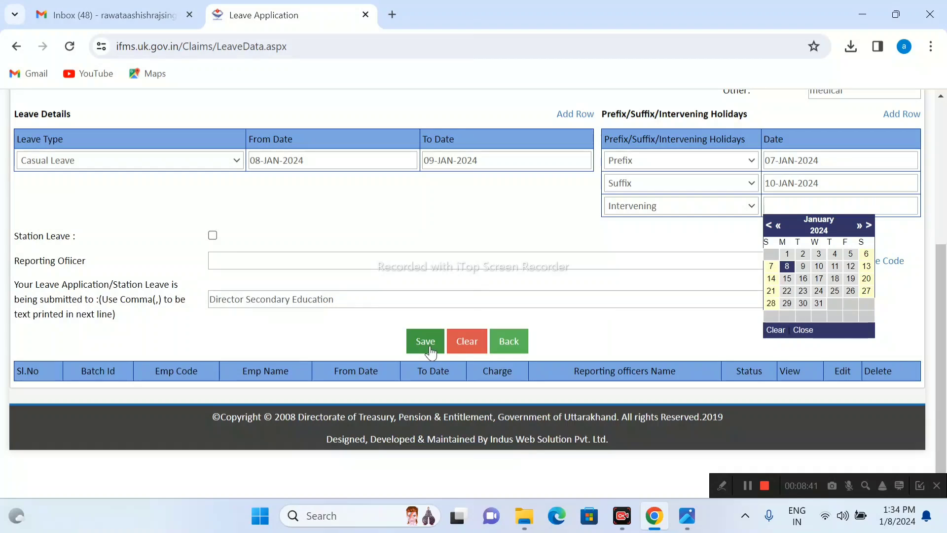
Leave the application form and open the employee's Leave Approval page
click(748, 485)
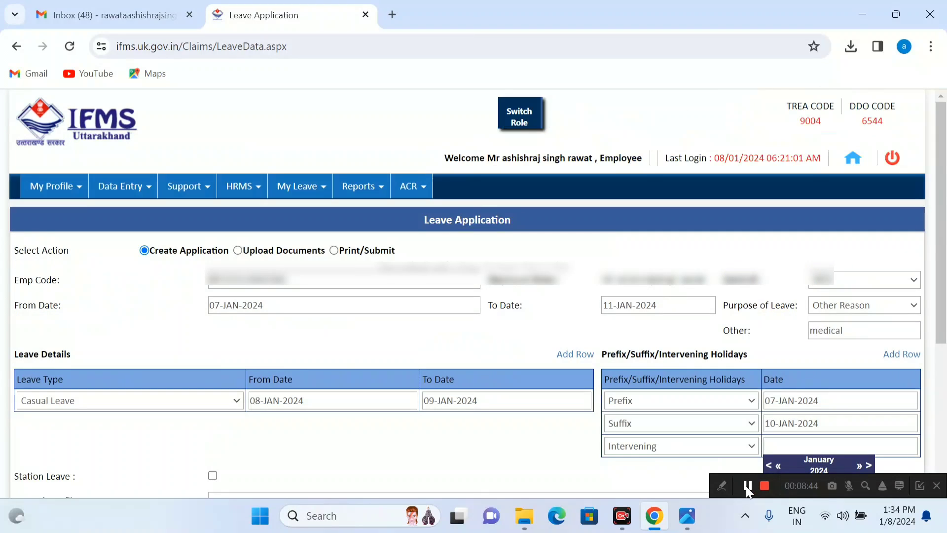
click(326, 191)
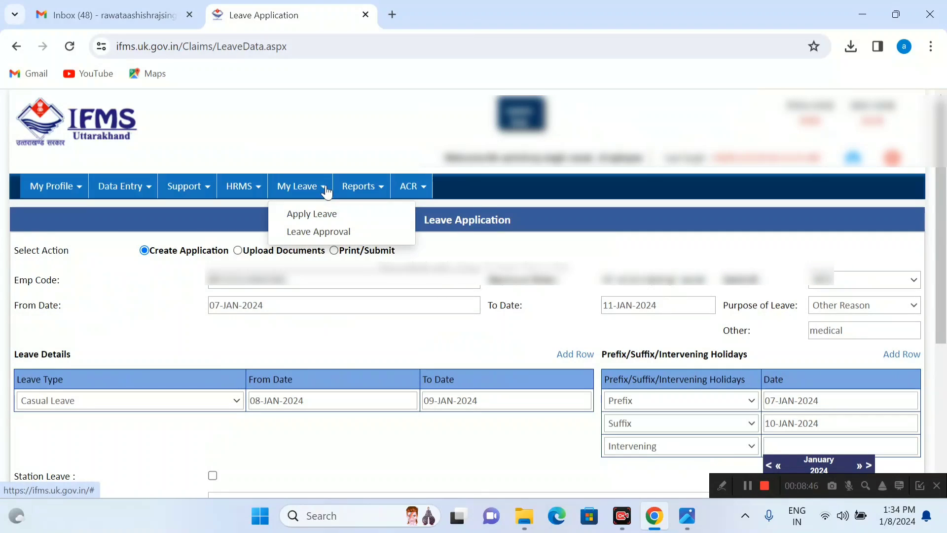
click(322, 232)
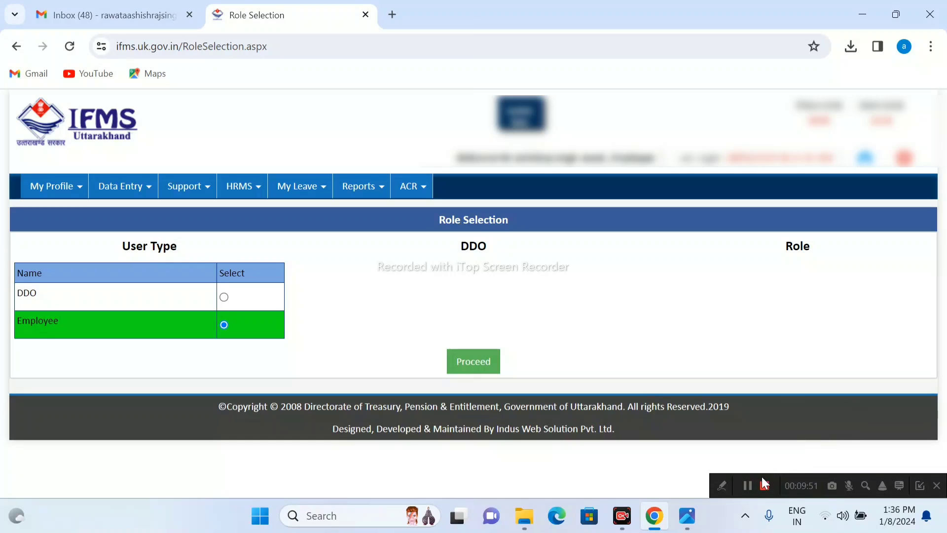
Switch to the DDO user type with the Operator role and open Leave(Op Bal) Approval
click(224, 298)
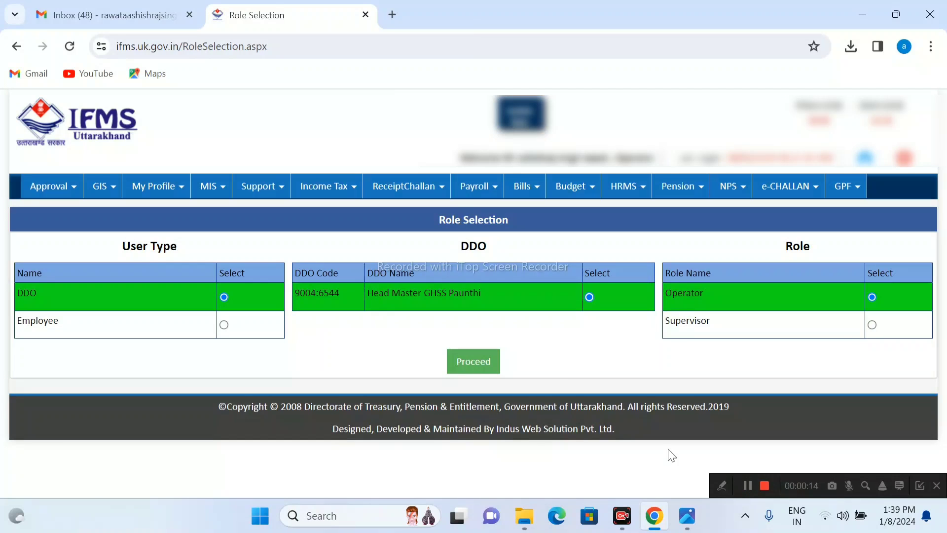
click(472, 361)
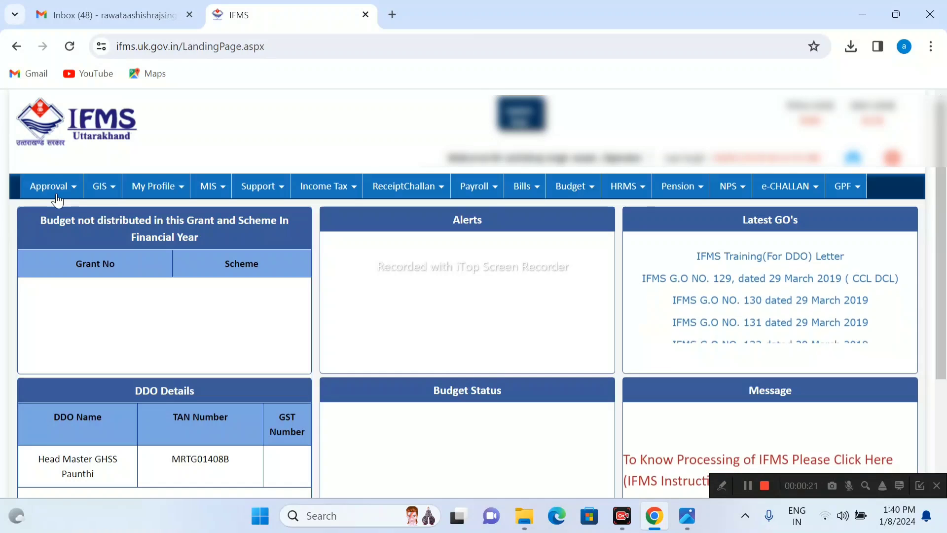
click(73, 188)
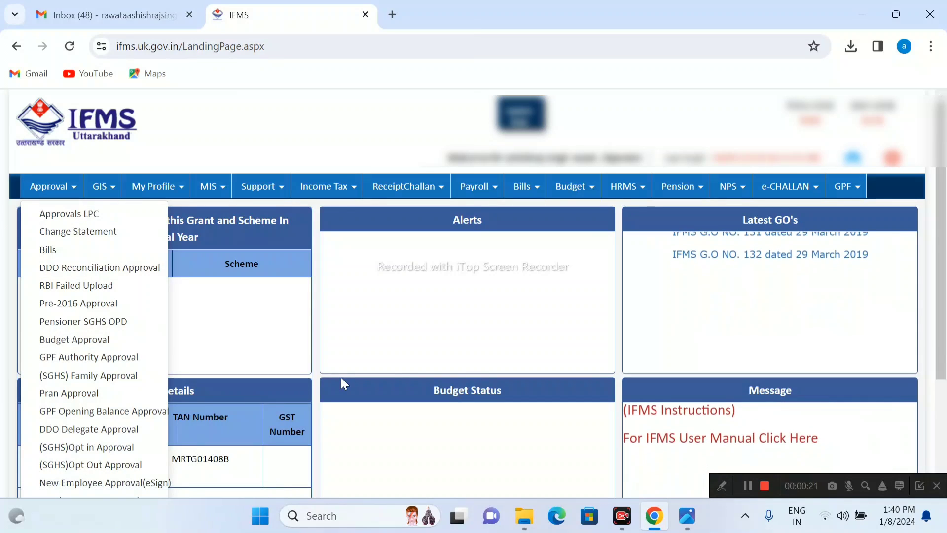
scroll(402, 367, down, 3)
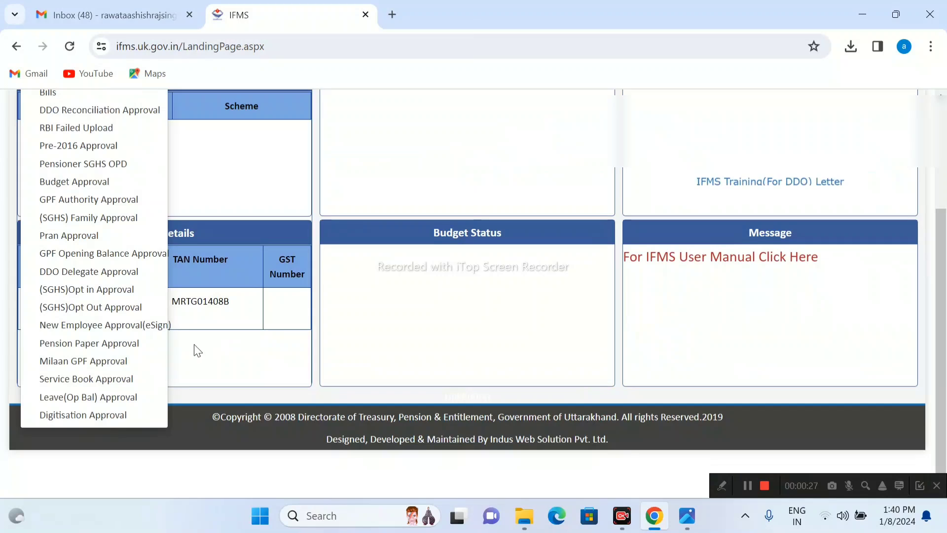
click(56, 397)
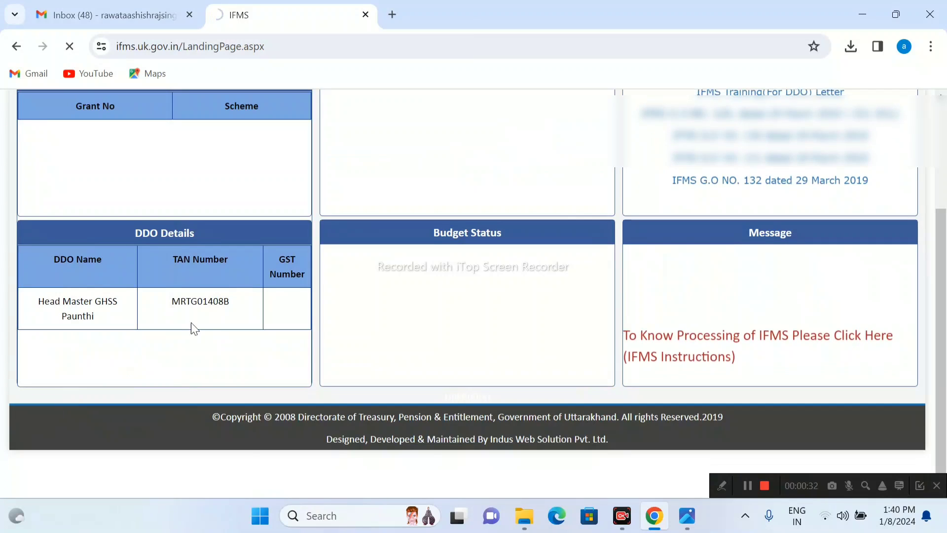